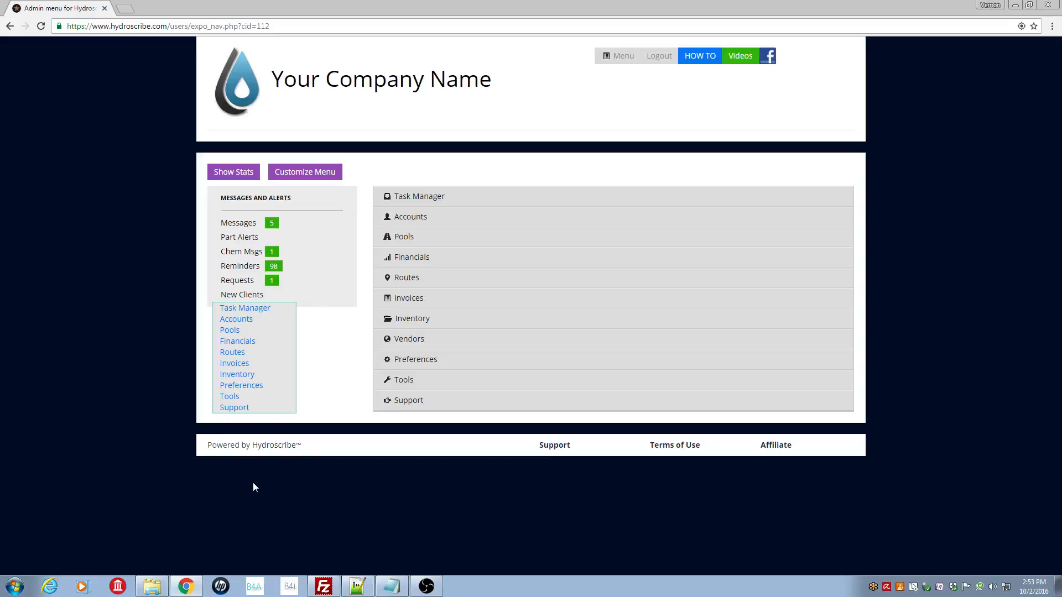
{"action": "left_click", "coordinate": [431, 285]}
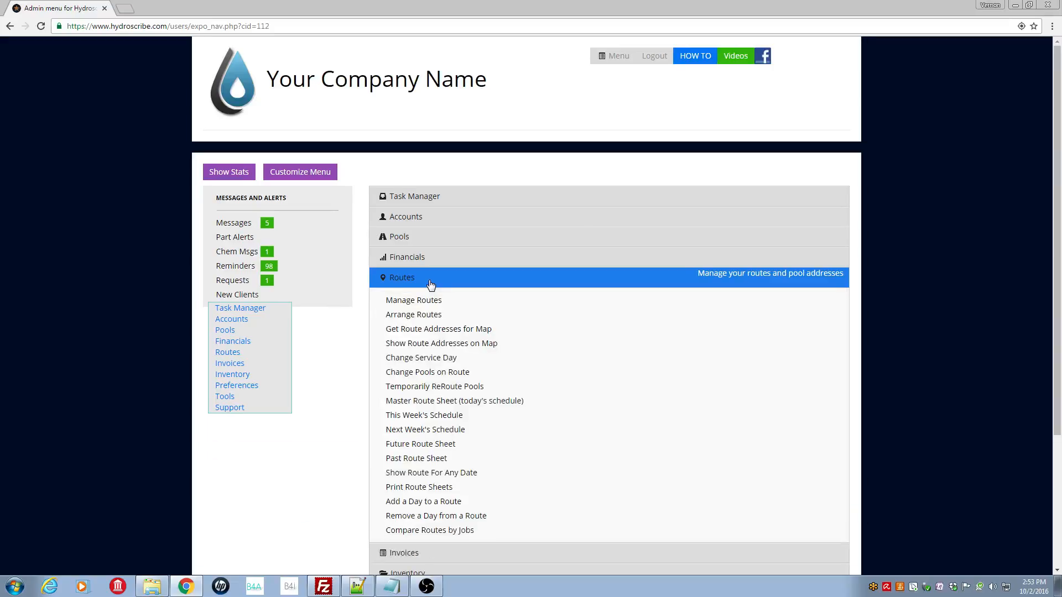
{"action": "left_click", "coordinate": [499, 390]}
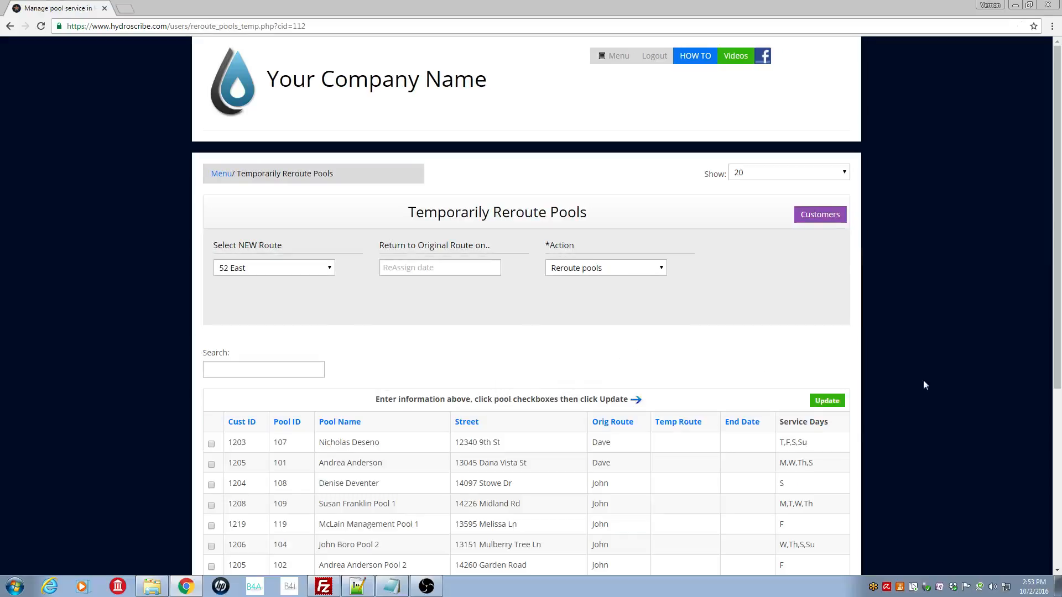
{"action": "left_click_drag", "start_coordinate": [1055, 220], "coordinate": [1043, 309]}
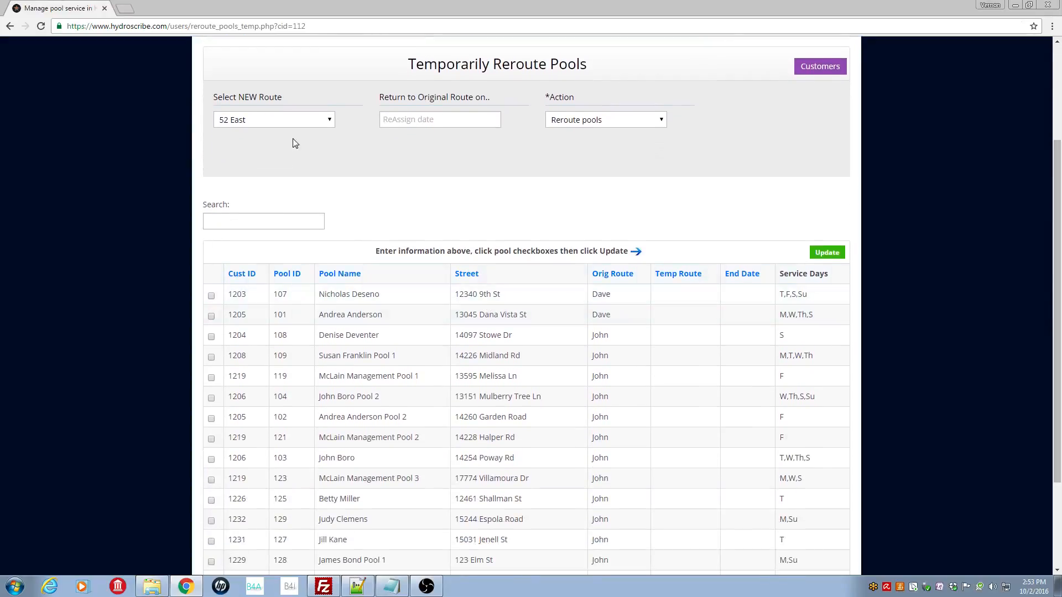
{"action": "left_click", "coordinate": [332, 127]}
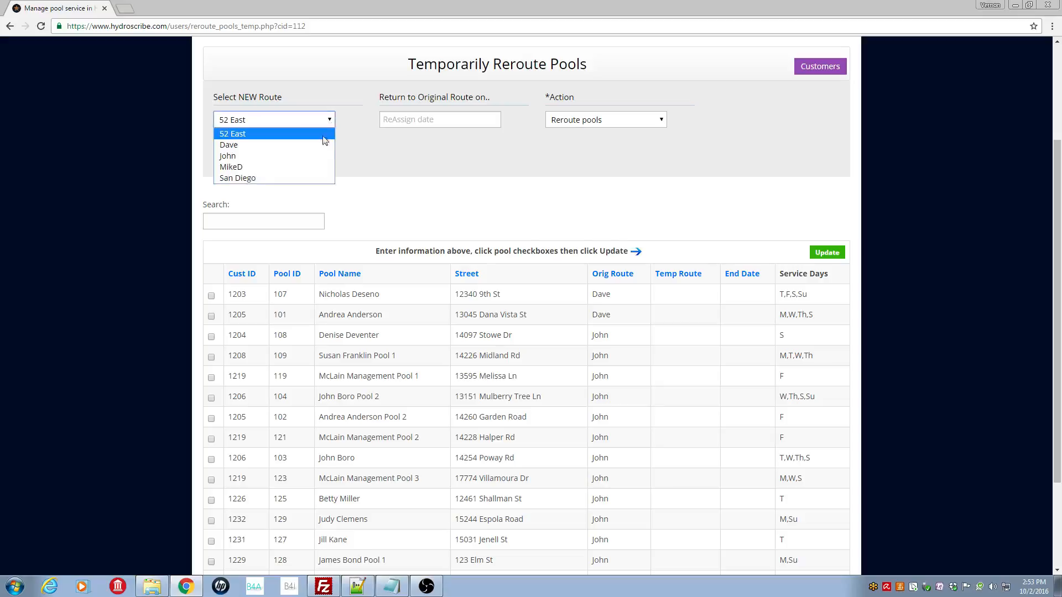
{"action": "left_click", "coordinate": [303, 168]}
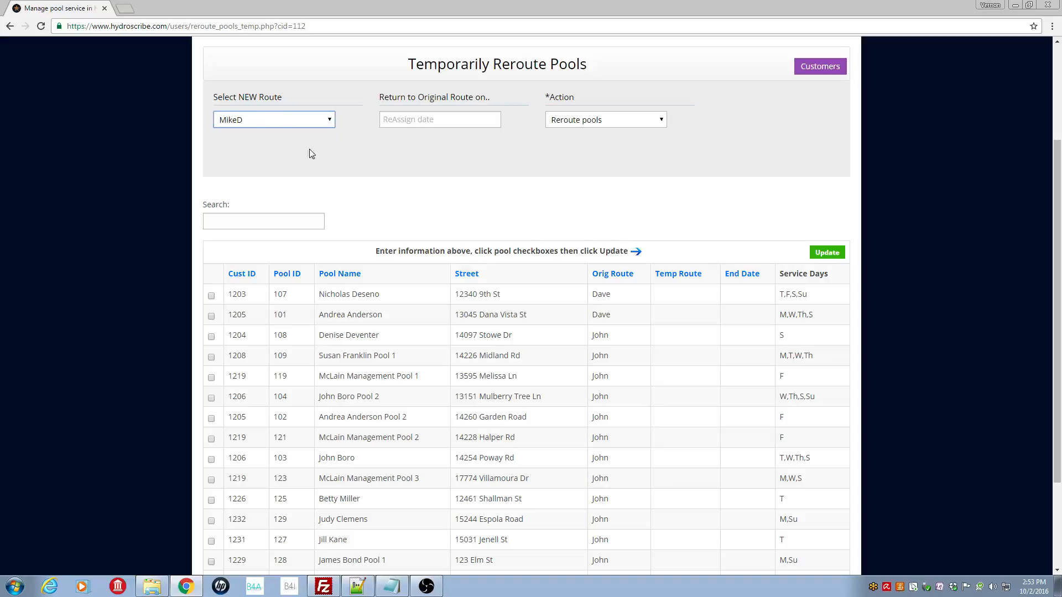
{"action": "left_click", "coordinate": [422, 118]}
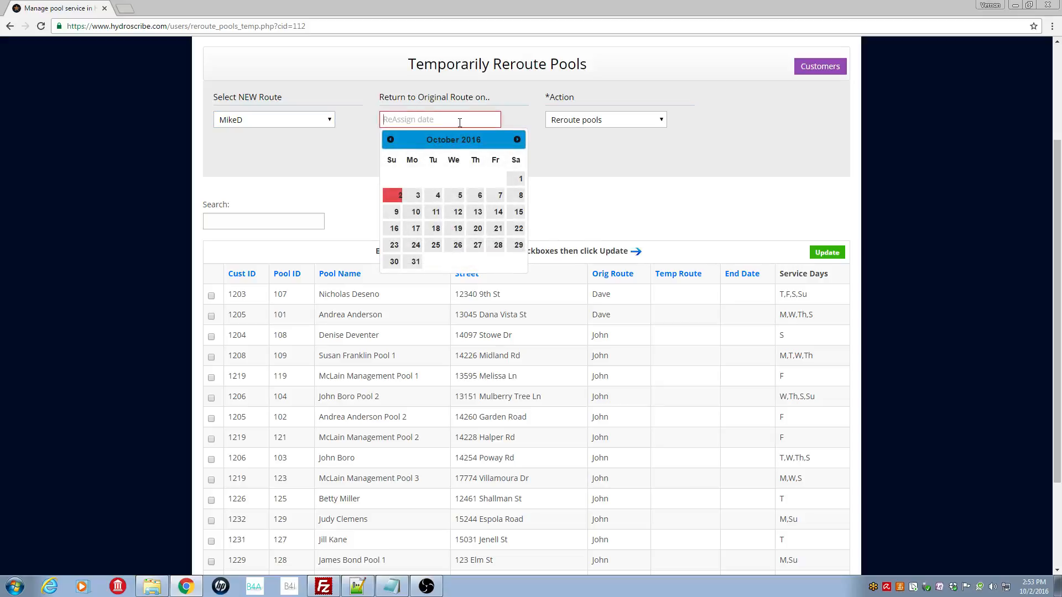
{"action": "left_click", "coordinate": [500, 197]}
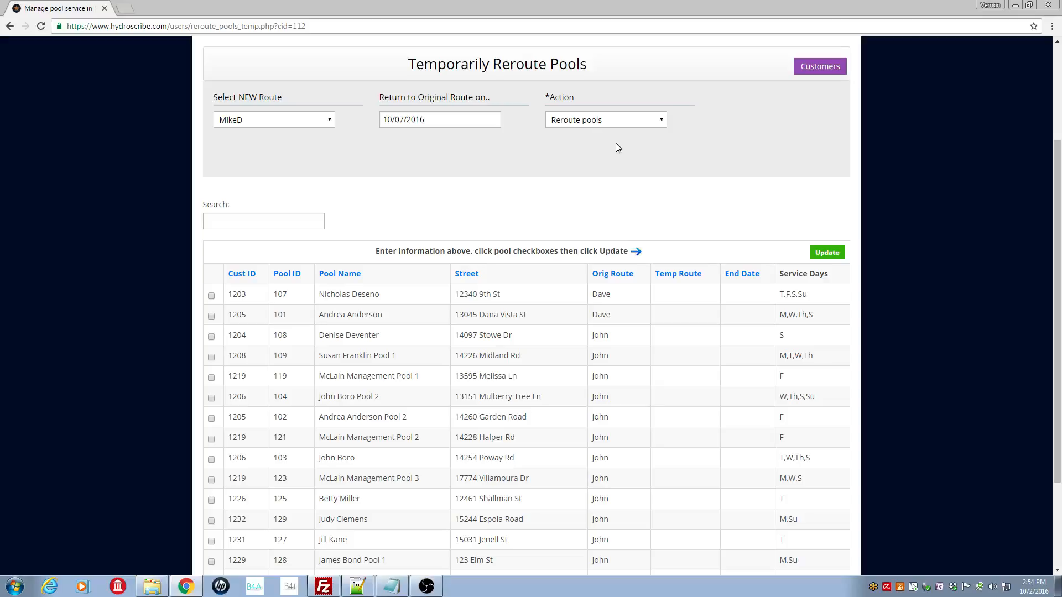
Step: Select the pools with IDs 109, 104 and 103 and apply the temporary reroute to them
{"action": "left_click_drag", "start_coordinate": [1058, 197], "coordinate": [1058, 281]}
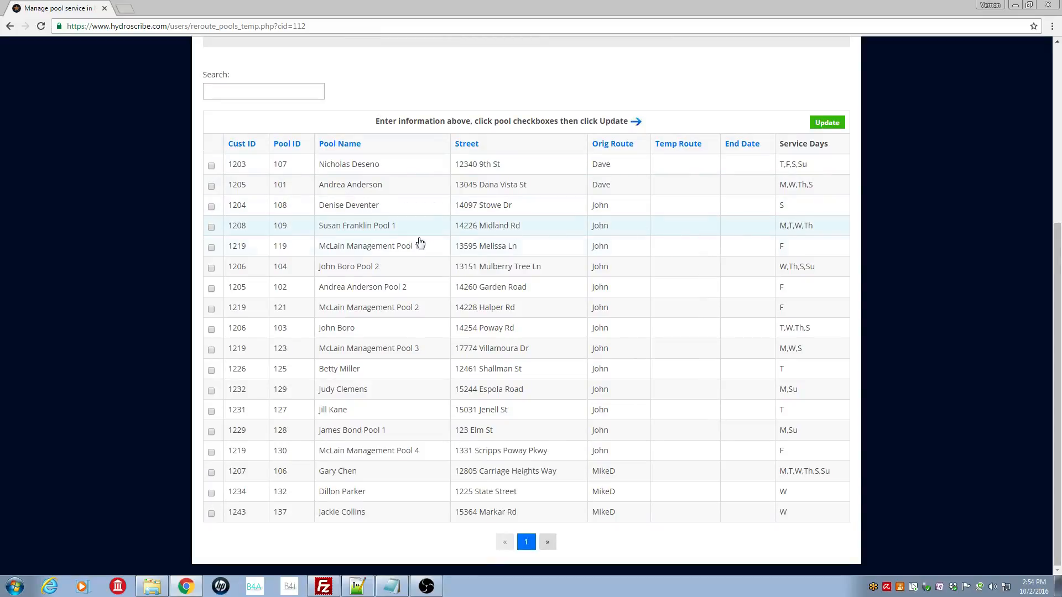
{"action": "left_click", "coordinate": [211, 227]}
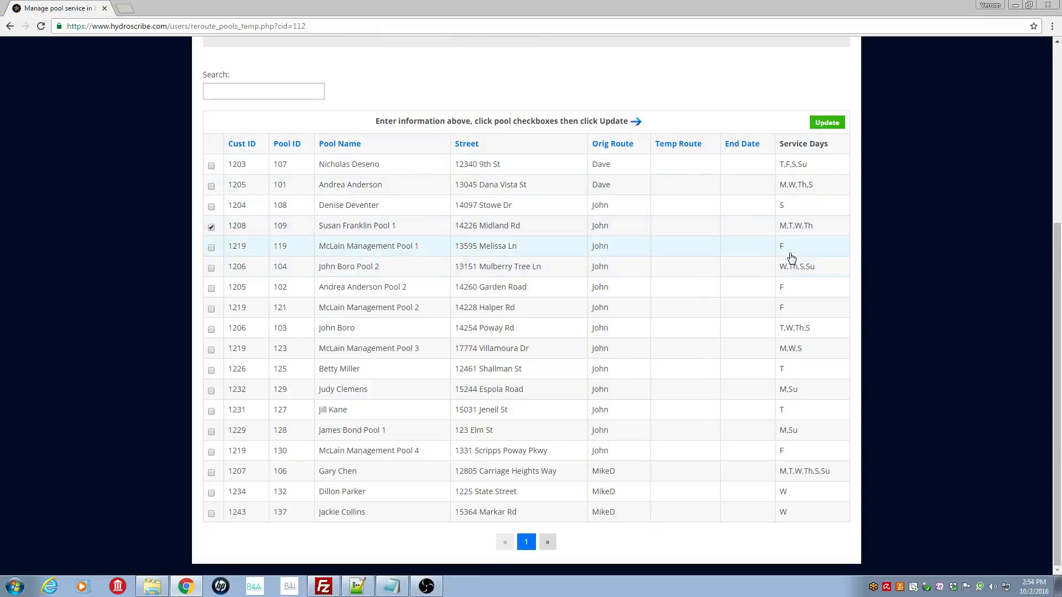
{"action": "left_click", "coordinate": [212, 270]}
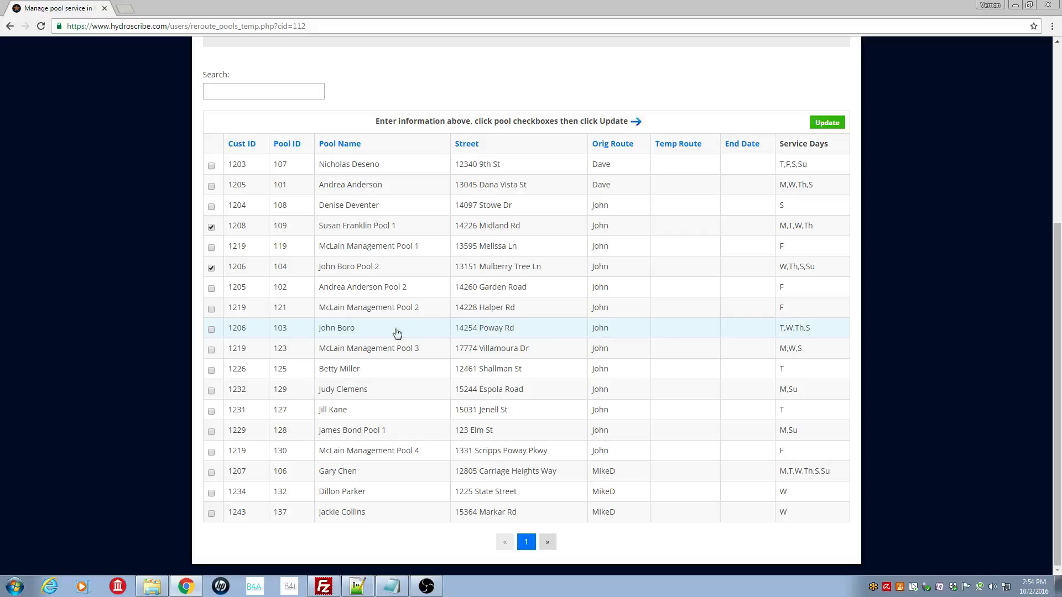
{"action": "left_click", "coordinate": [211, 329]}
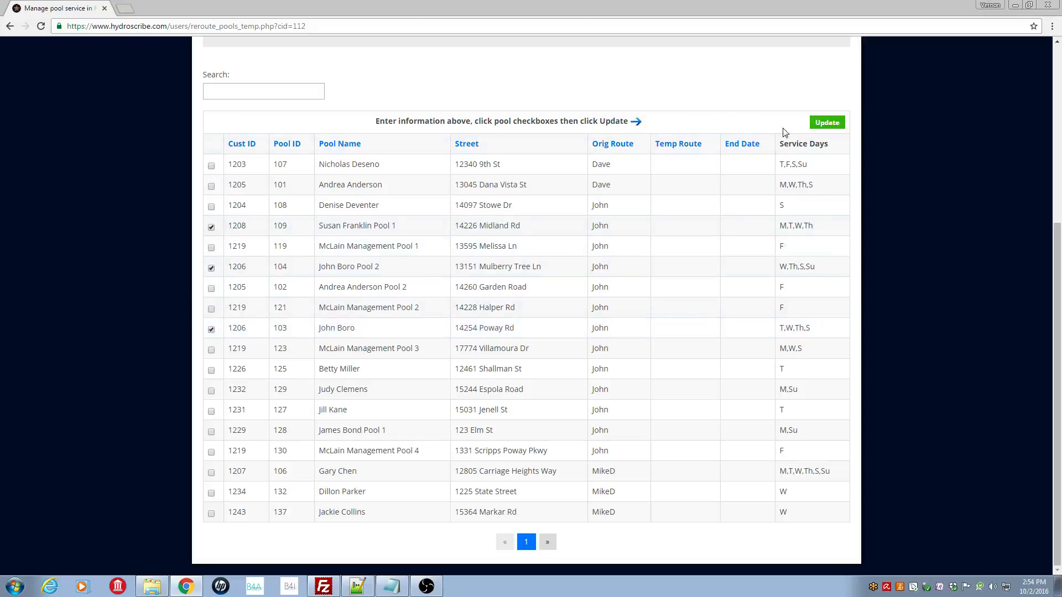
{"action": "left_click", "coordinate": [827, 123]}
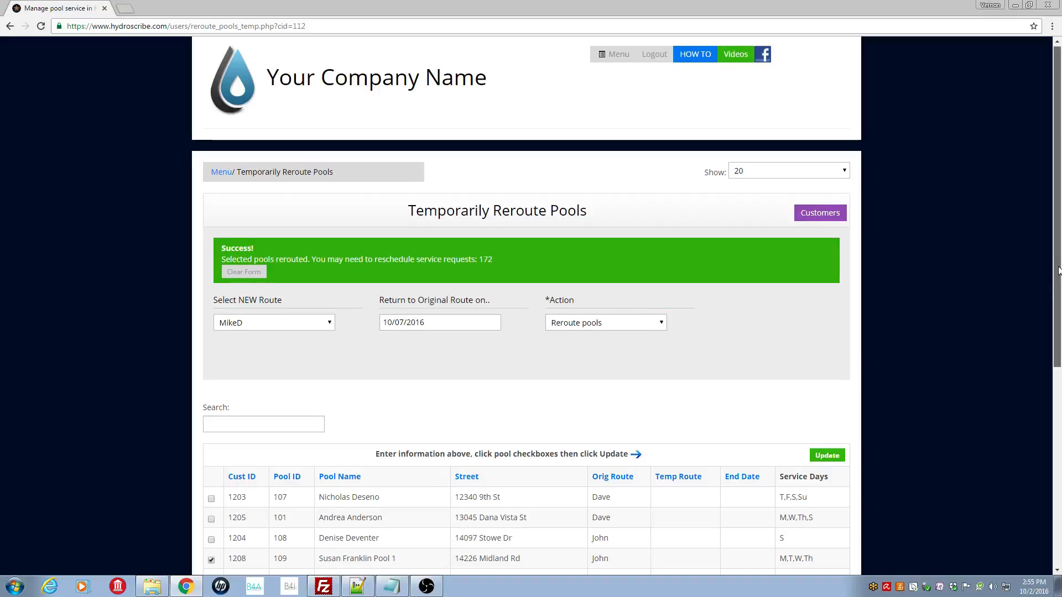
Step: Reload the page and check the temporary route and end date of the rerouted pools
{"action": "left_click_drag", "start_coordinate": [1058, 269], "coordinate": [1056, 339]}
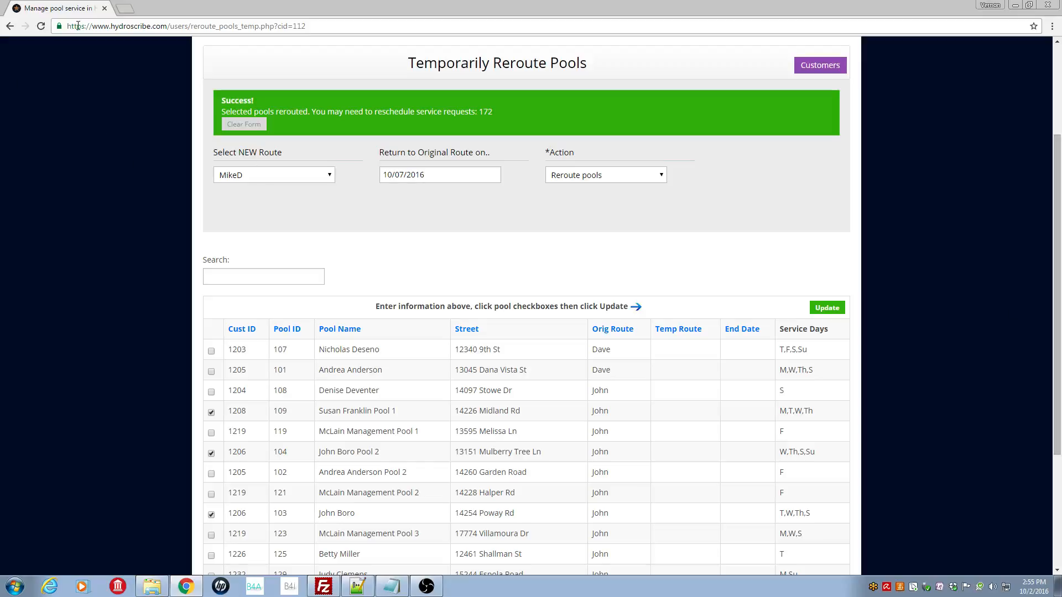
{"action": "left_click", "coordinate": [40, 26]}
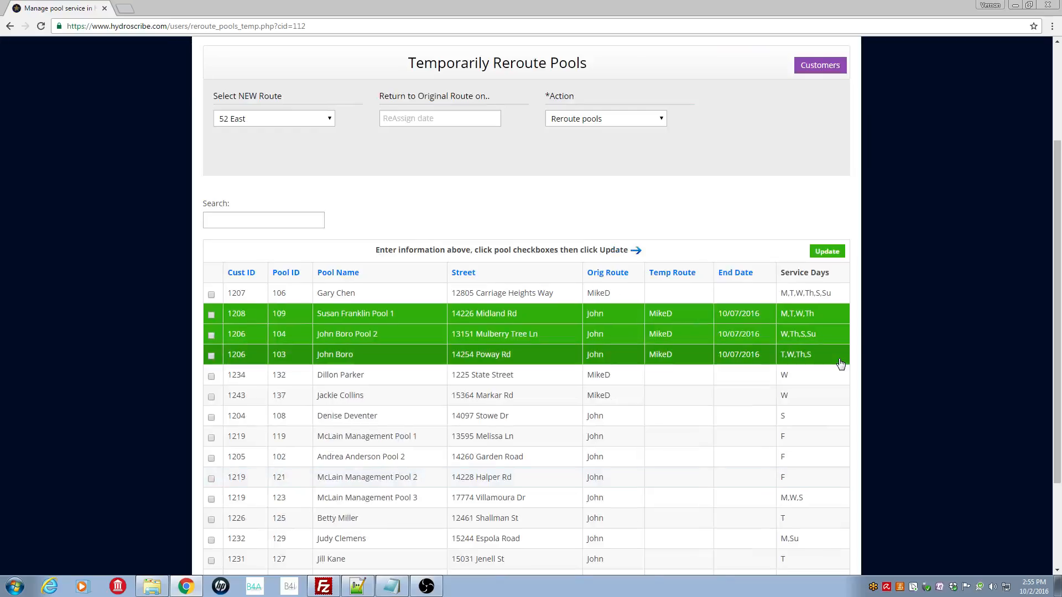
{"action": "scroll", "coordinate": [680, 326], "scroll_direction": "down", "scroll_amount": 2}
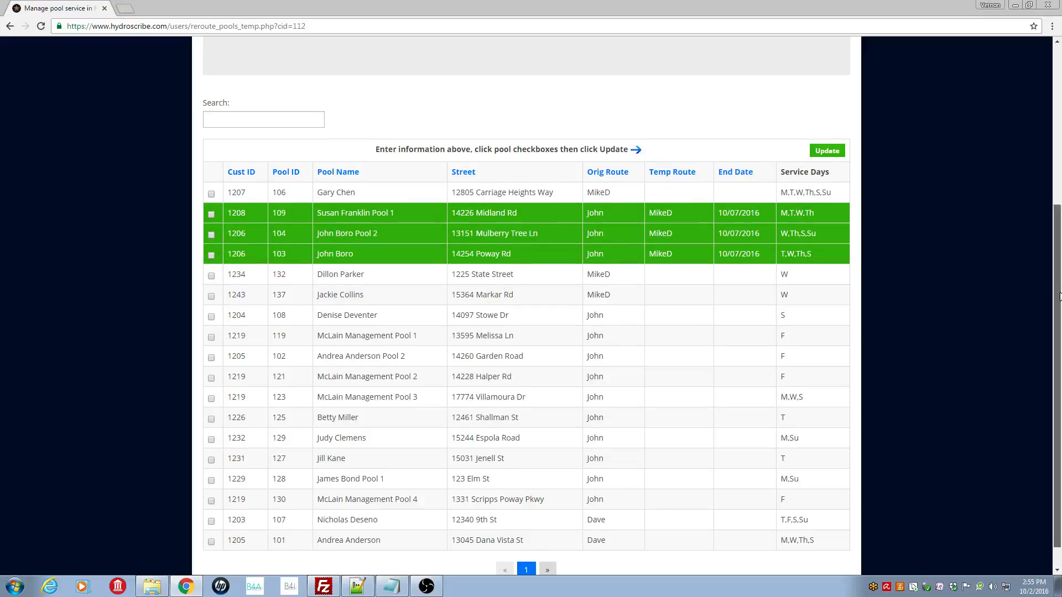
{"action": "scroll", "coordinate": [1016, 233], "scroll_direction": "up", "scroll_amount": 2}
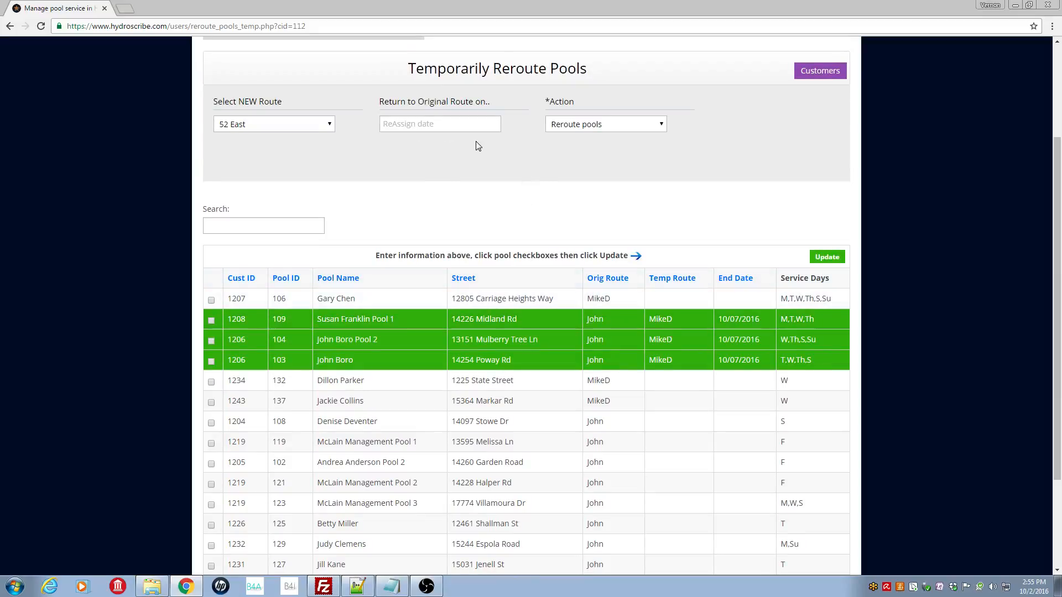
Step: Apply Change Date Only to pools 109, 104 and 103, with 10/14/2016 as the new return date
{"action": "left_click", "coordinate": [459, 125]}
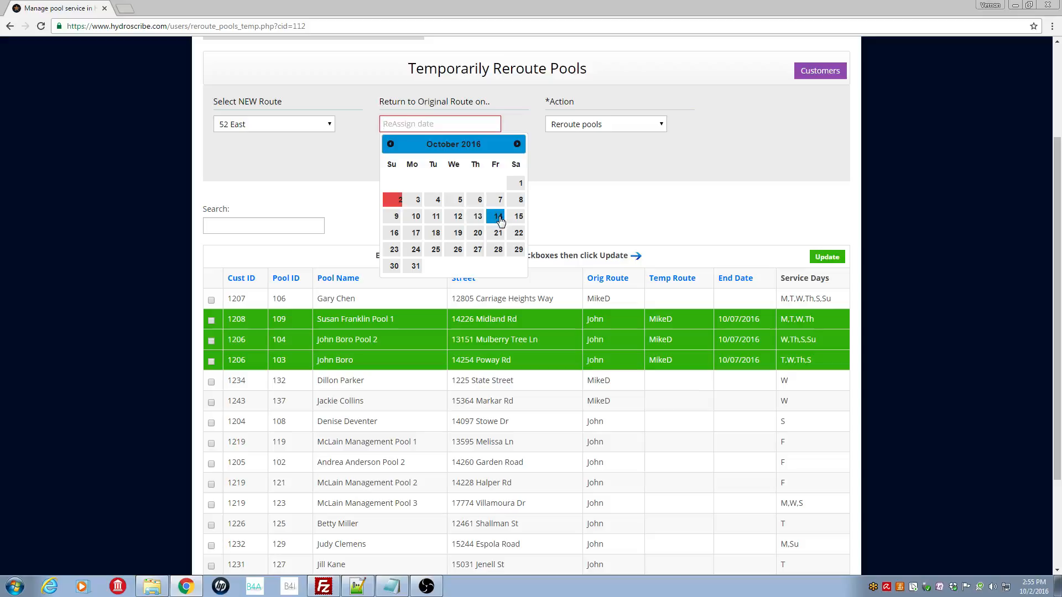
{"action": "left_click", "coordinate": [500, 219]}
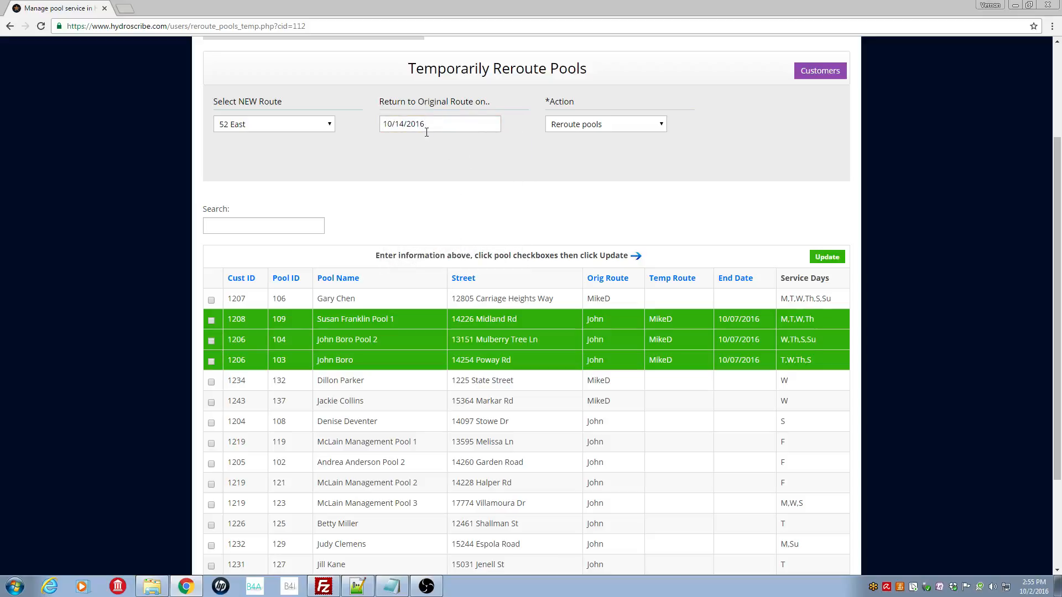
{"action": "left_click", "coordinate": [662, 129]}
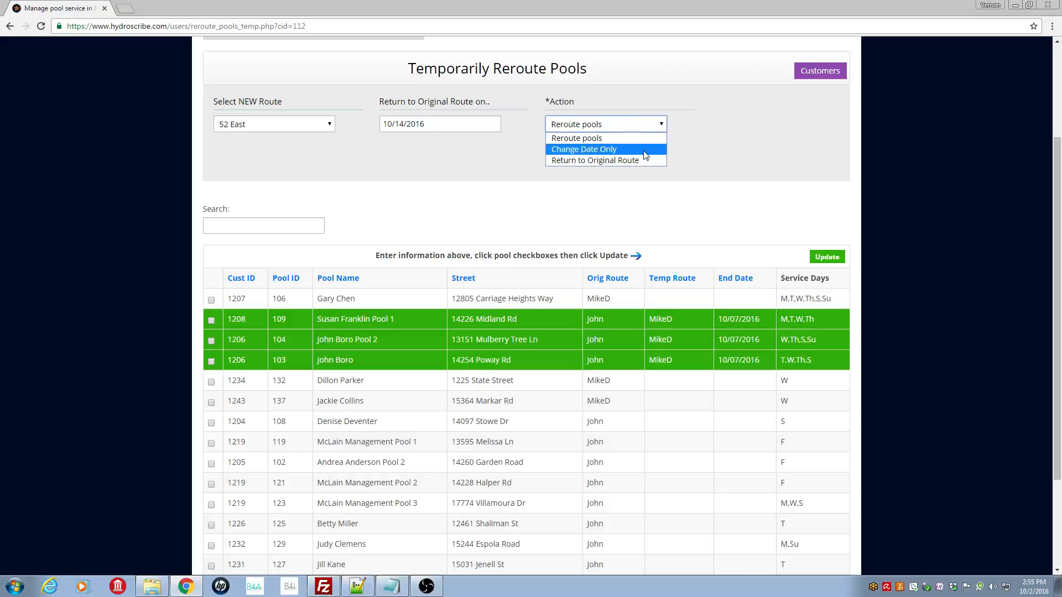
{"action": "left_click", "coordinate": [620, 151]}
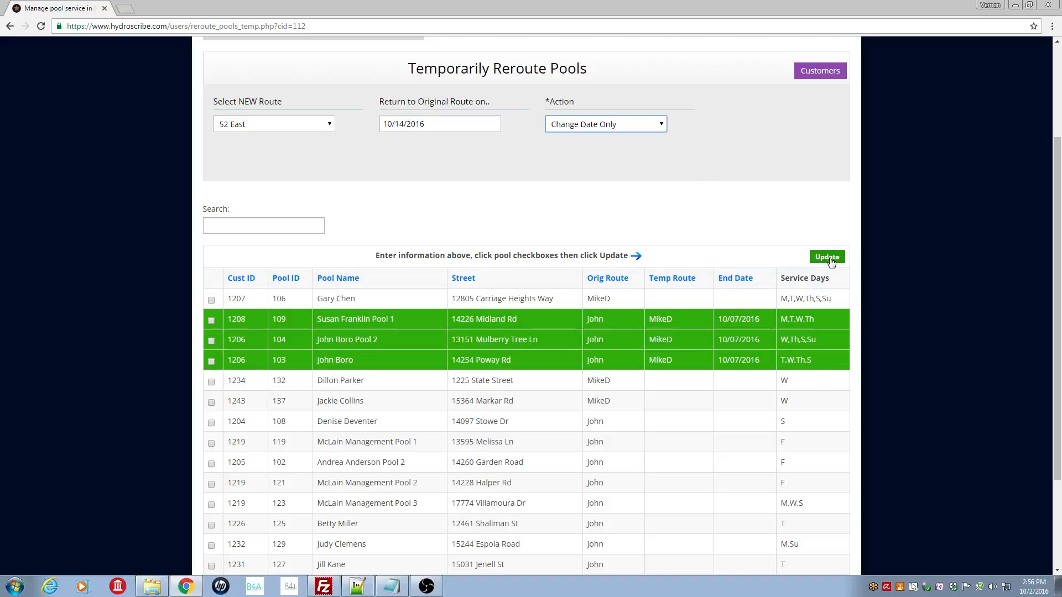
{"action": "left_click", "coordinate": [212, 321]}
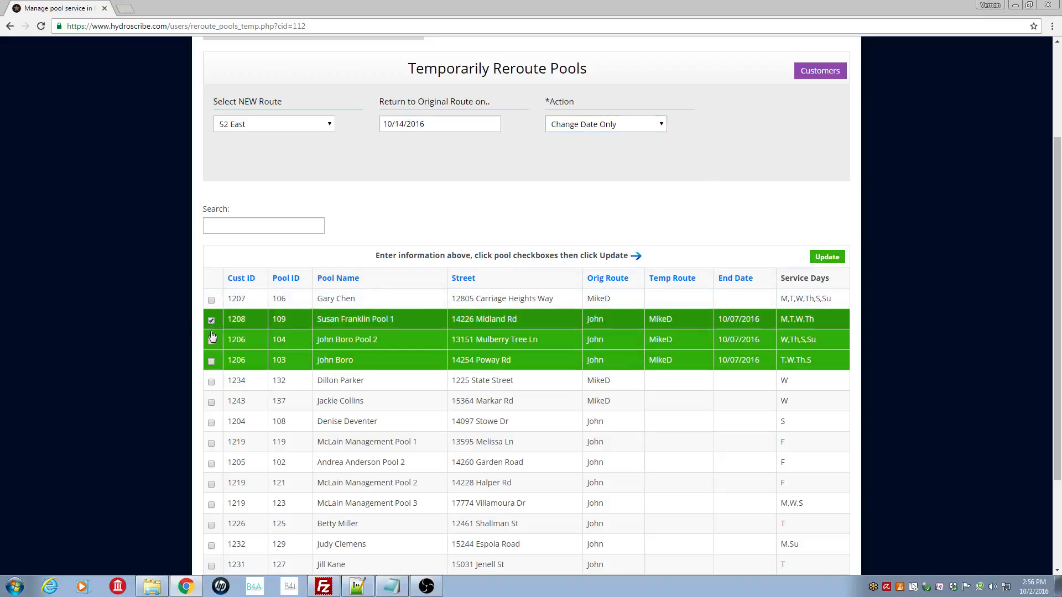
{"action": "left_click", "coordinate": [211, 340]}
{"action": "left_click", "coordinate": [212, 361]}
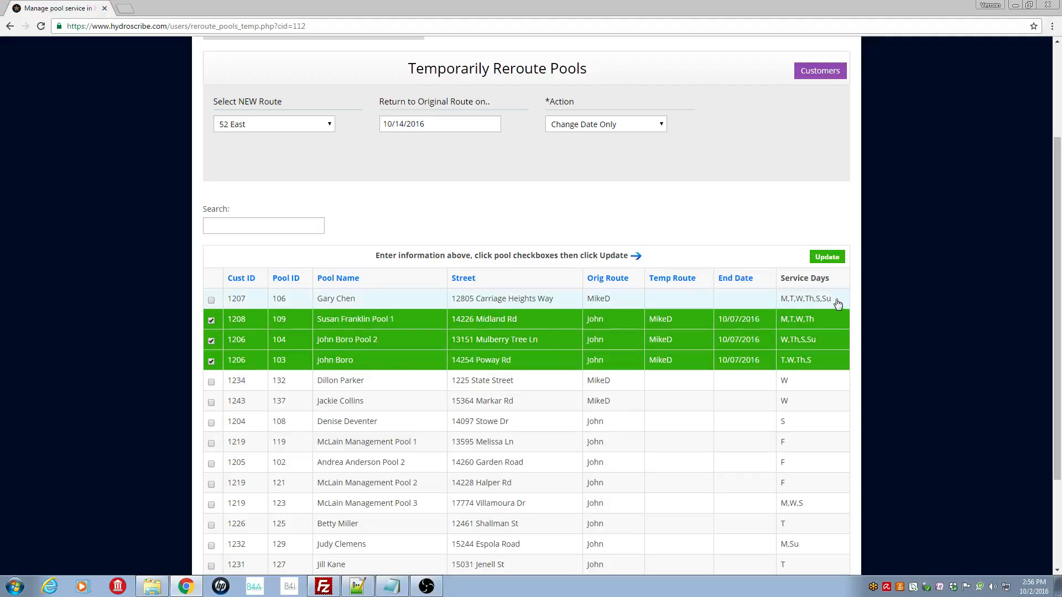
{"action": "scroll", "coordinate": [828, 260], "scroll_direction": "up", "scroll_amount": 1}
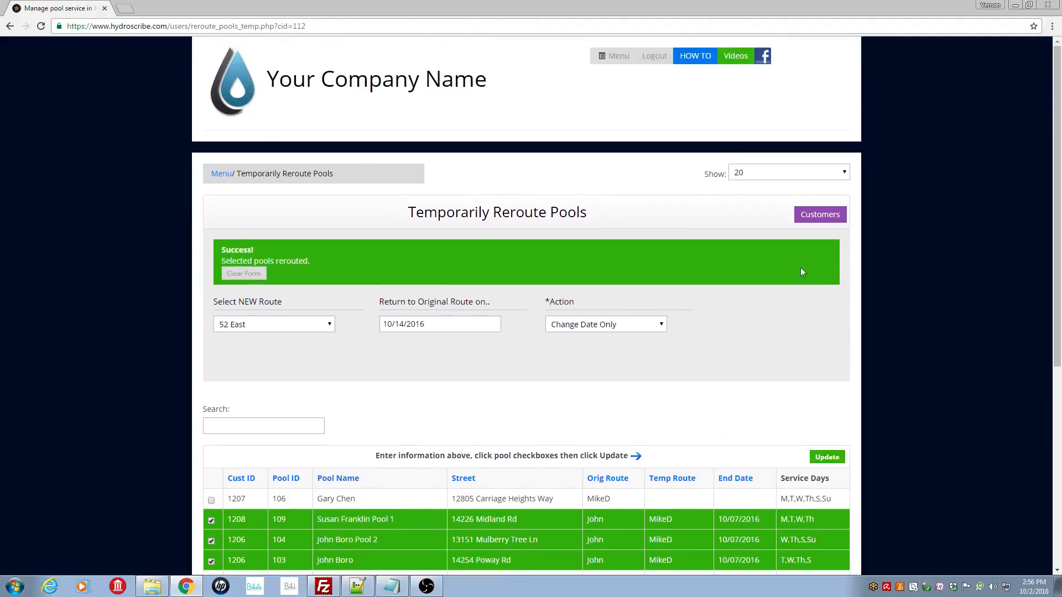
Step: Reload the page and check the updated end dates of pools 109, 104 and 103
{"action": "left_click", "coordinate": [40, 26]}
{"action": "left_click_drag", "start_coordinate": [1058, 187], "coordinate": [1058, 364]}
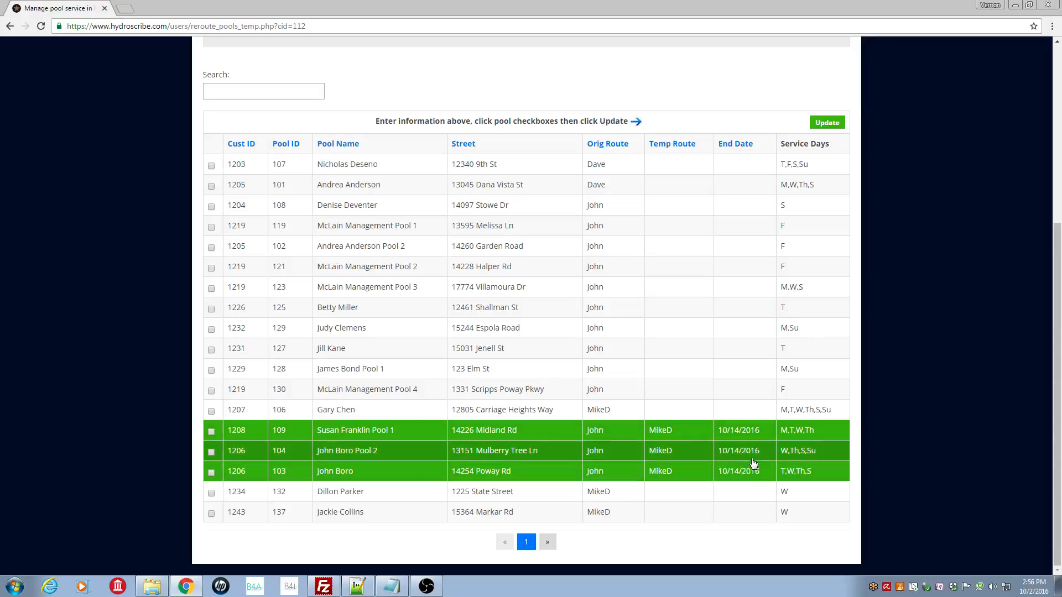
{"action": "left_click_drag", "start_coordinate": [1057, 448], "coordinate": [1043, 408]}
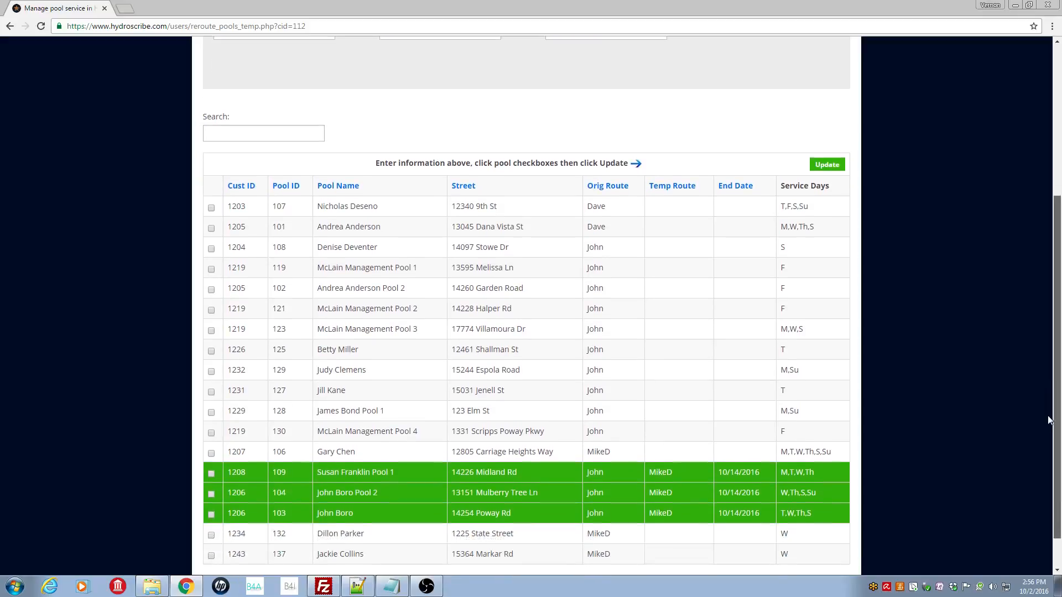
Step: Select pools 109, 104 and 103 and apply the Return to Original Route action to them
{"action": "left_click", "coordinate": [212, 476]}
{"action": "left_click", "coordinate": [211, 495]}
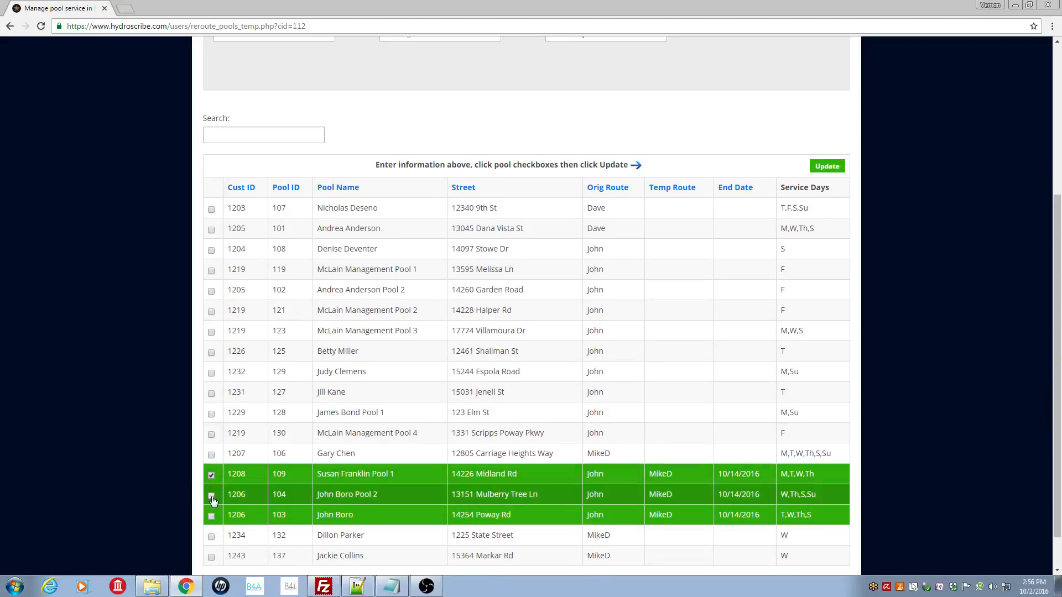
{"action": "left_click", "coordinate": [211, 517]}
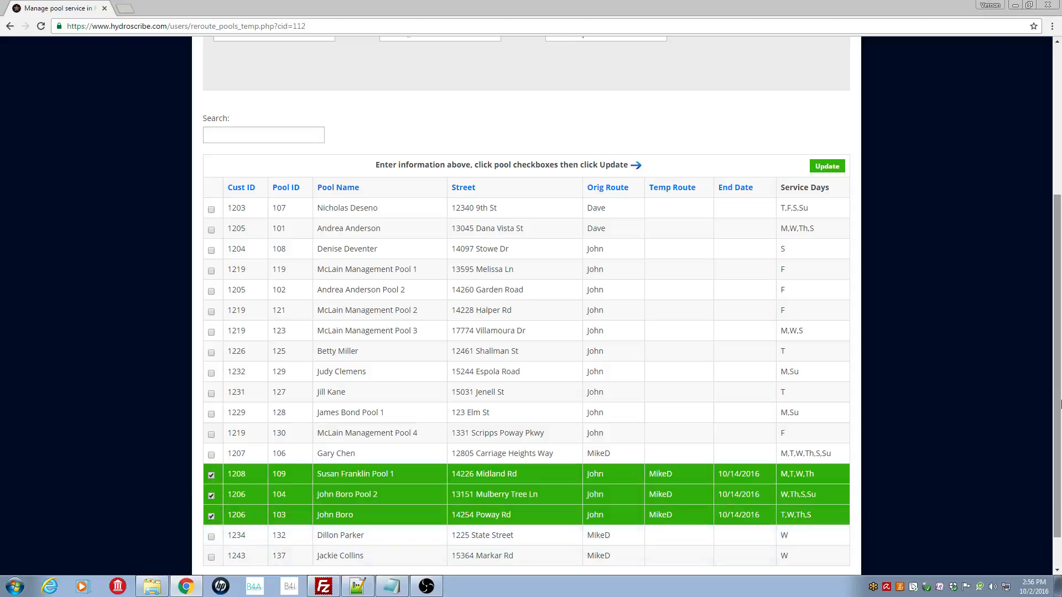
{"action": "scroll", "coordinate": [788, 268], "scroll_direction": "up", "scroll_amount": 4}
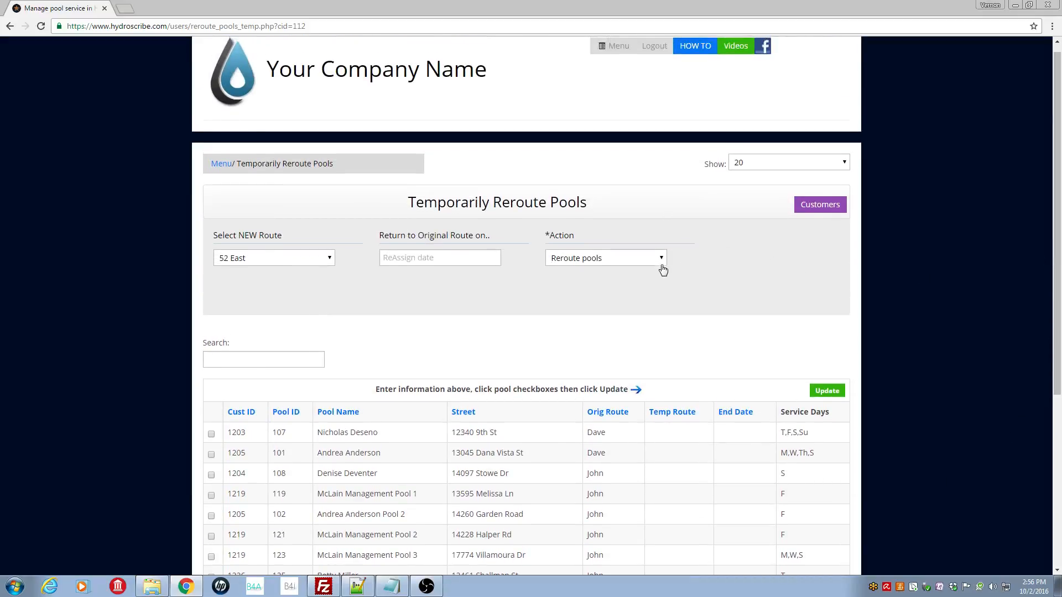
{"action": "left_click", "coordinate": [661, 261]}
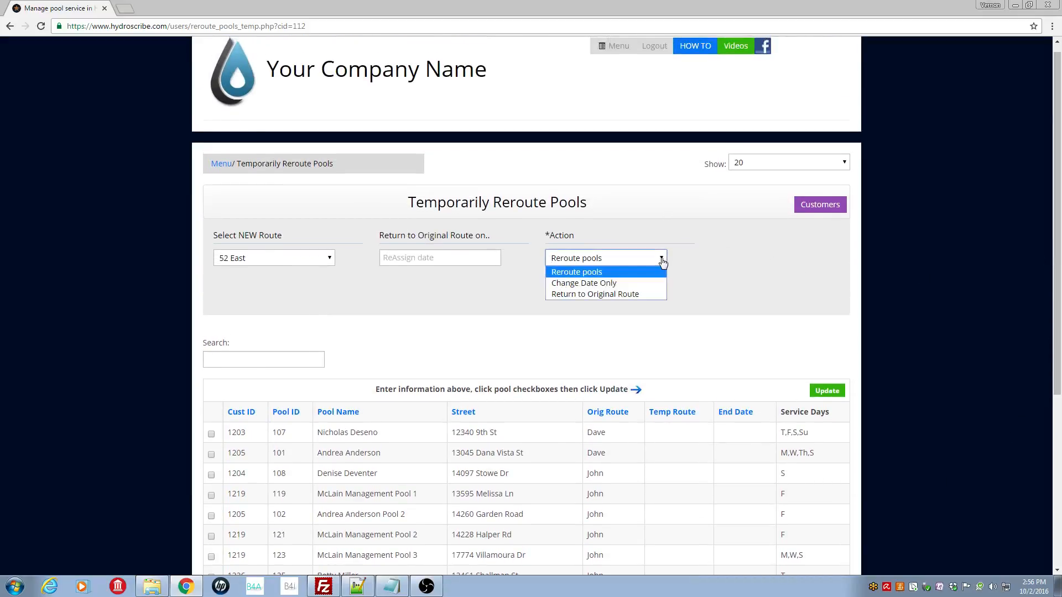
{"action": "left_click", "coordinate": [638, 295]}
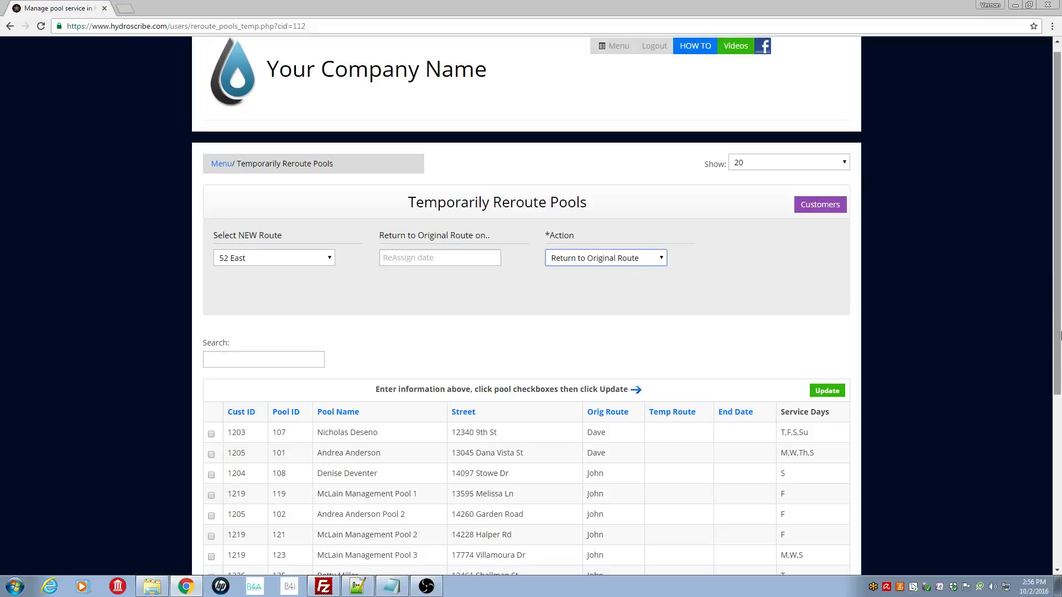
{"action": "scroll", "coordinate": [1034, 350], "scroll_direction": "down", "scroll_amount": 3}
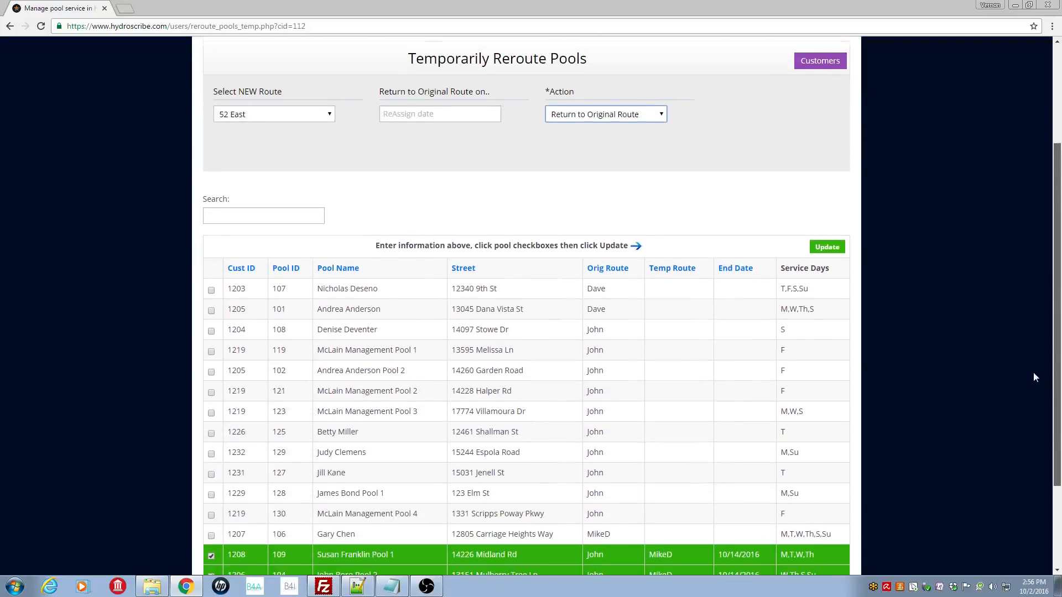
{"action": "scroll", "coordinate": [1036, 409], "scroll_direction": "down", "scroll_amount": 2}
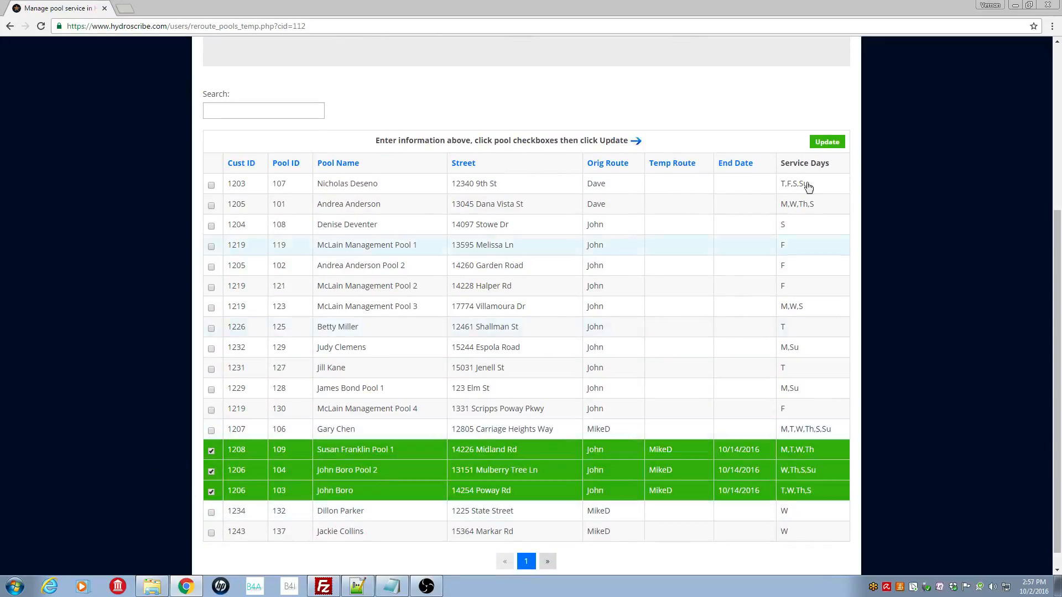
{"action": "left_click", "coordinate": [821, 142]}
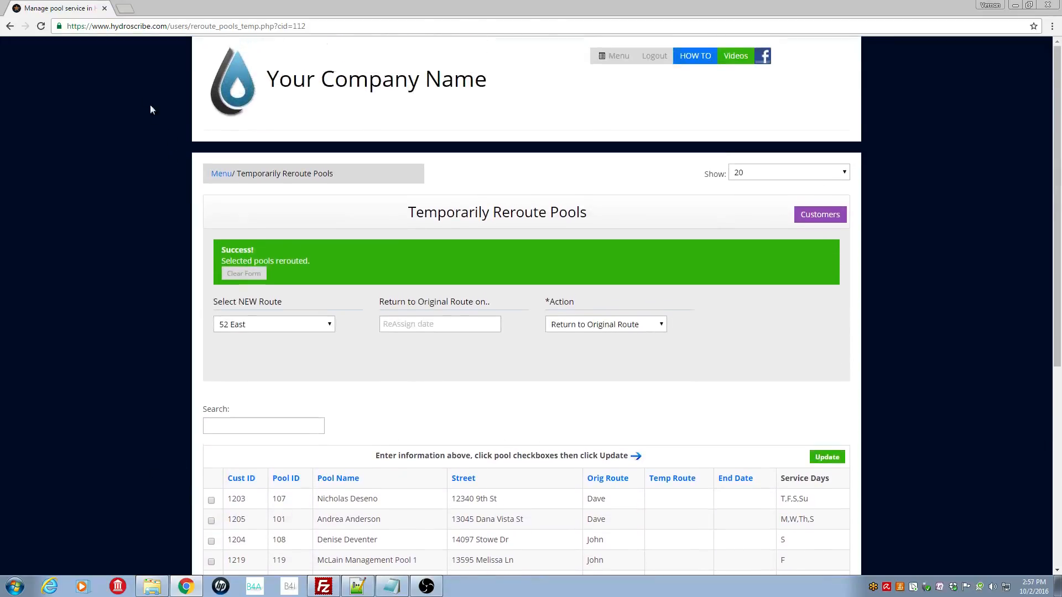
Step: Reload the page and check in the pool list that no temporary routes or end dates remain
{"action": "left_click", "coordinate": [41, 26]}
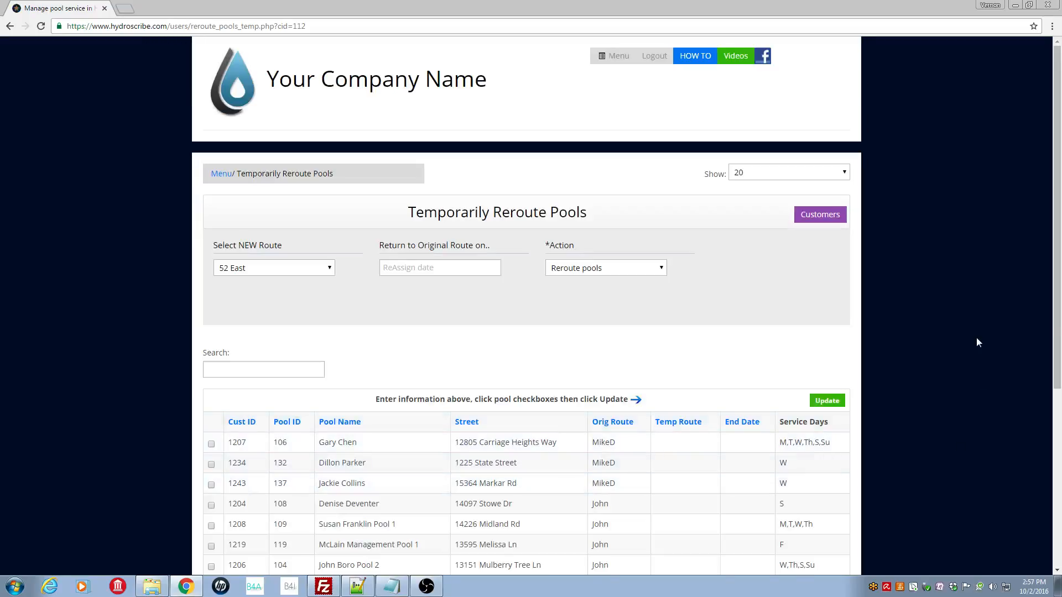
{"action": "left_click_drag", "start_coordinate": [1058, 303], "coordinate": [1060, 549]}
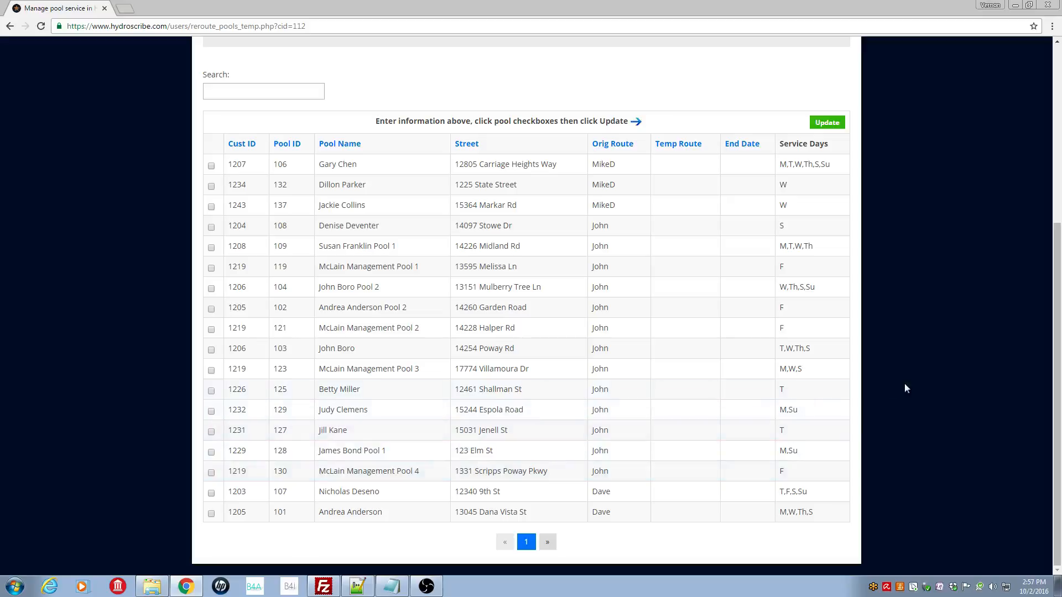
{"action": "left_click_drag", "start_coordinate": [1058, 457], "coordinate": [1057, 297]}
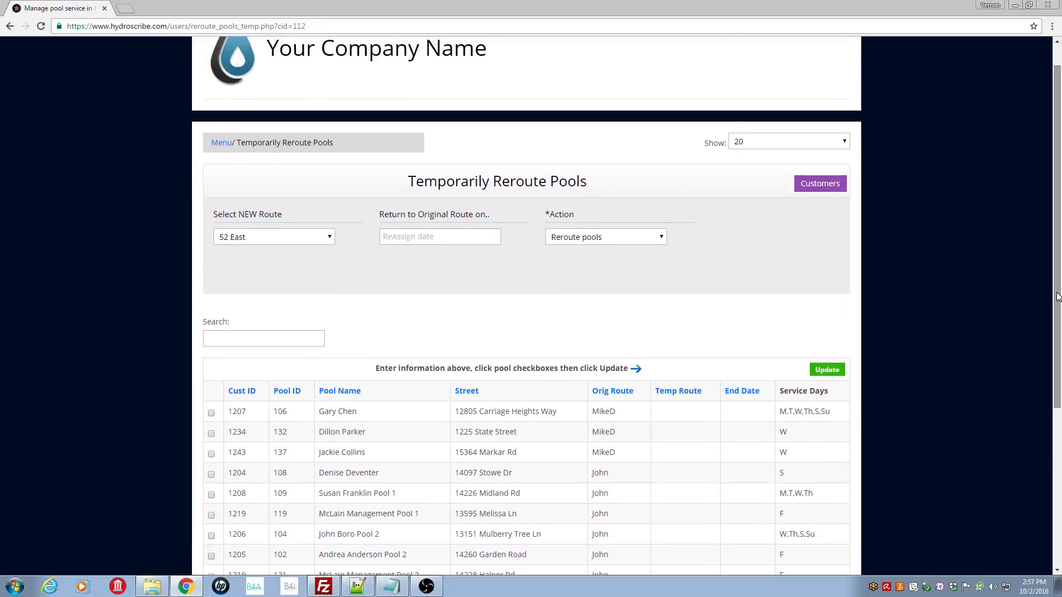